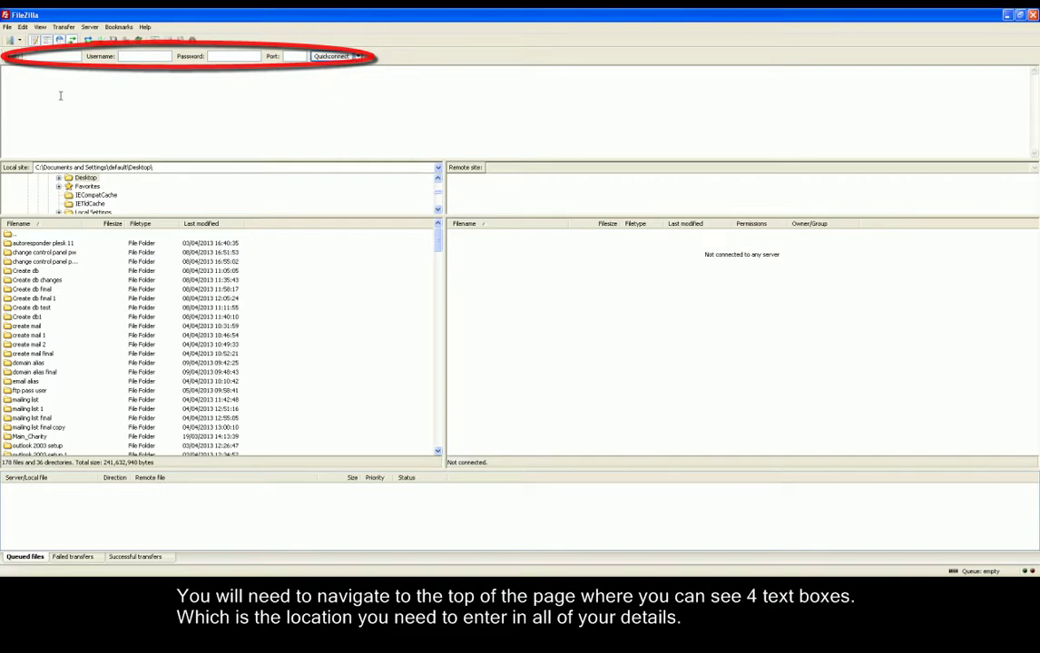
Connect to the FTP host ftp.radon.jabberzone.co.uk with the account's username and password, leaving the port blank.
{"action": "left_click", "coordinate": [41, 55]}
{"action": "type", "text": "ftp."}
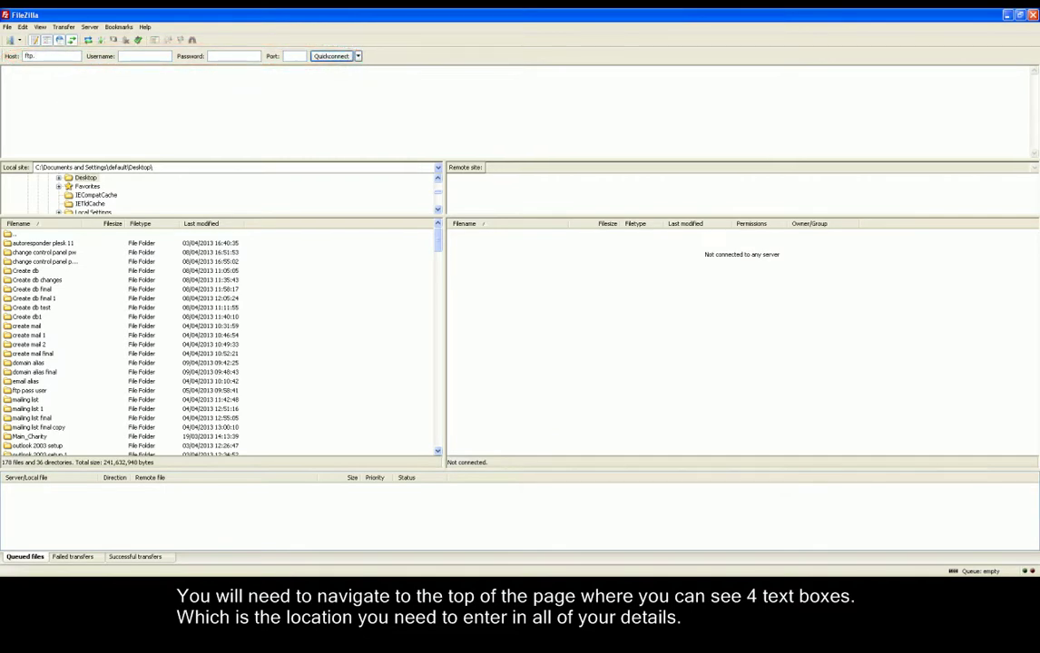
{"action": "type", "text": "ra"}
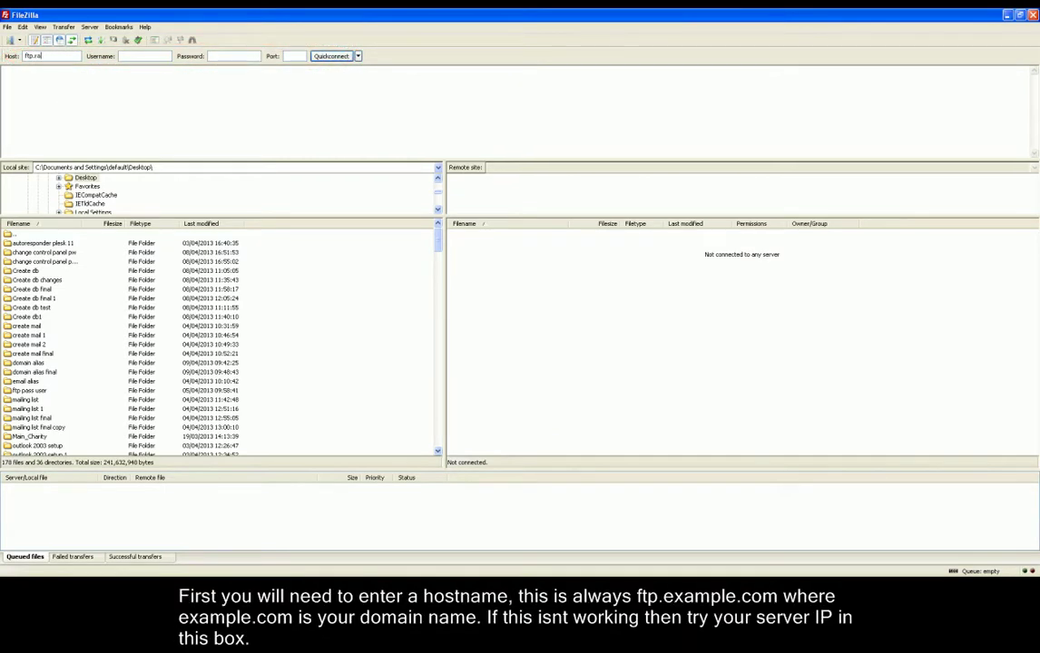
{"action": "type", "text": "don.jabberzone.co.uk"}
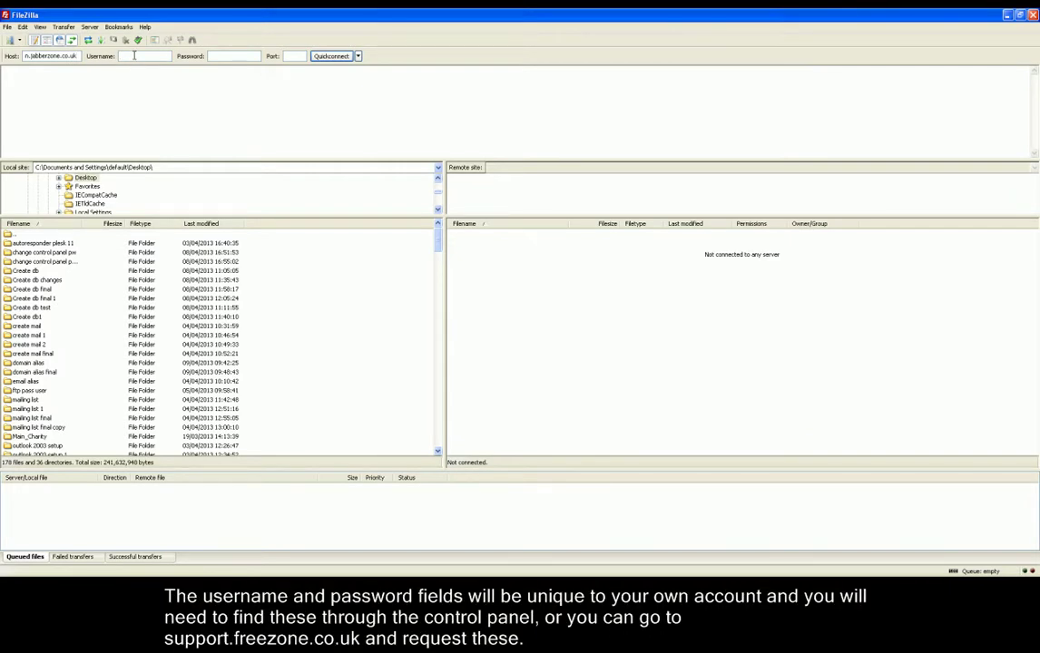
{"action": "left_click", "coordinate": [135, 56]}
{"action": "type", "text": "philtest"}
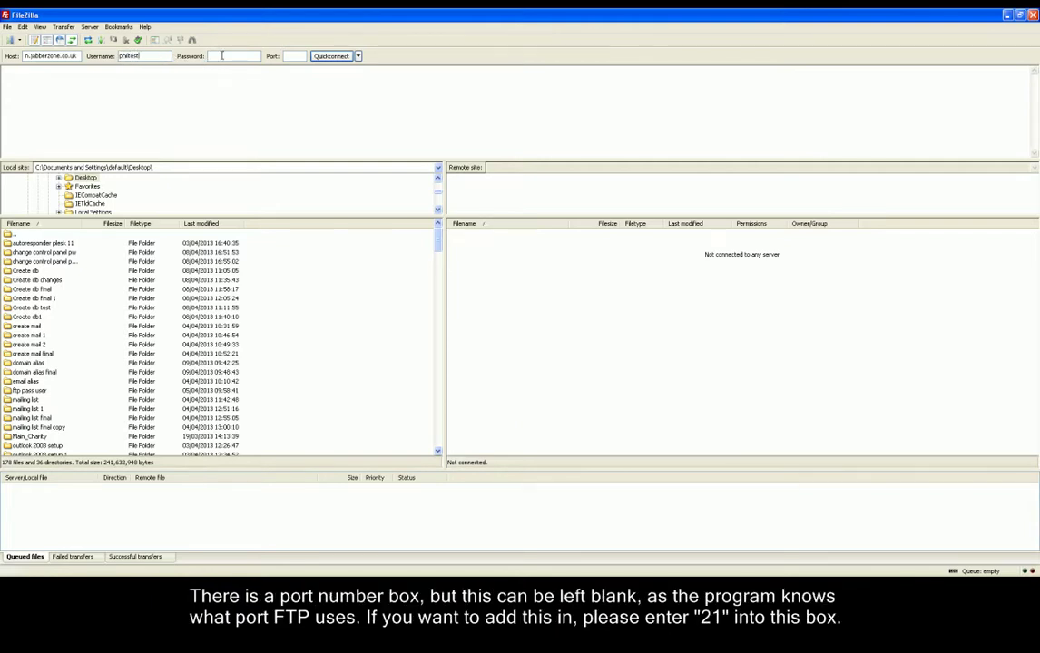
{"action": "type", "text": "***************"}
{"action": "left_click", "coordinate": [338, 60]}
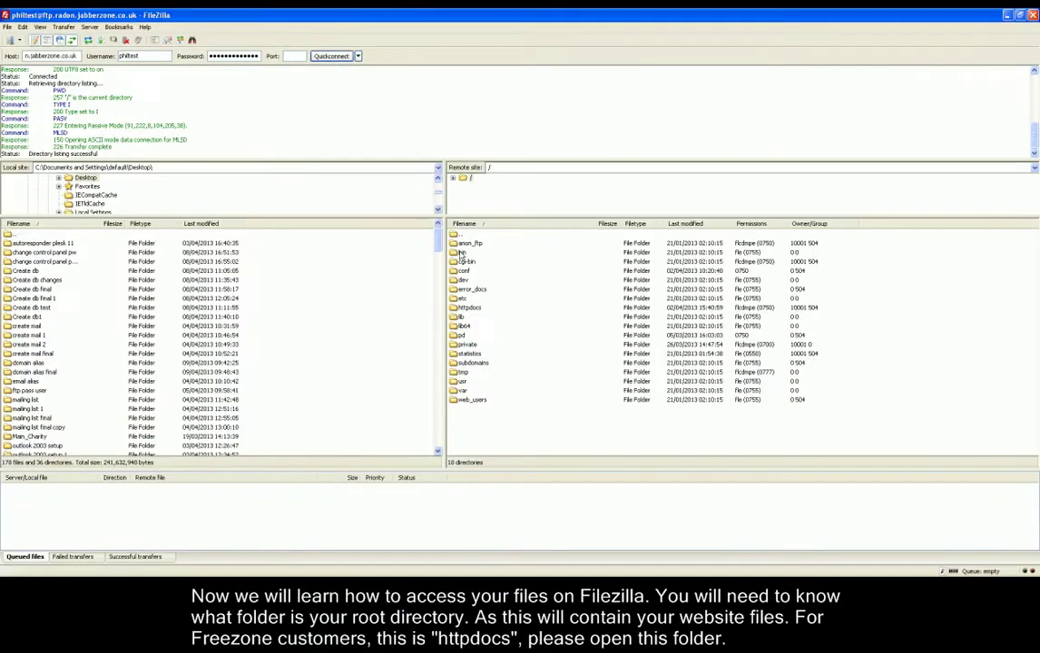
Open the server's httpdocs folder and set the permissions of template_teo86.html to numeric value 755.
{"action": "double_click", "coordinate": [472, 310]}
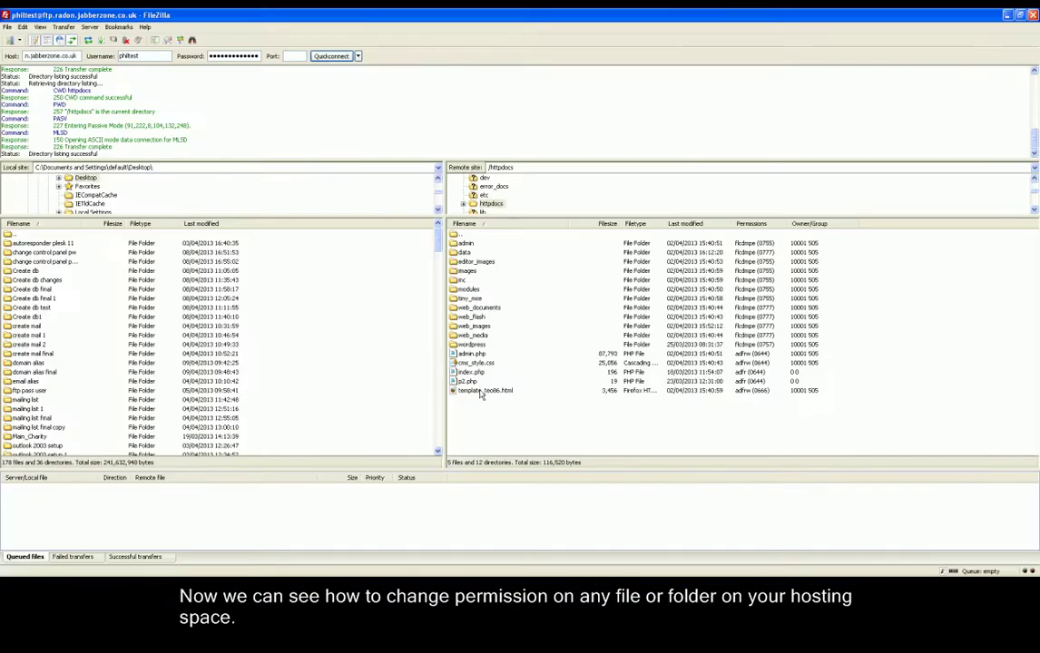
{"action": "right_click", "coordinate": [482, 391]}
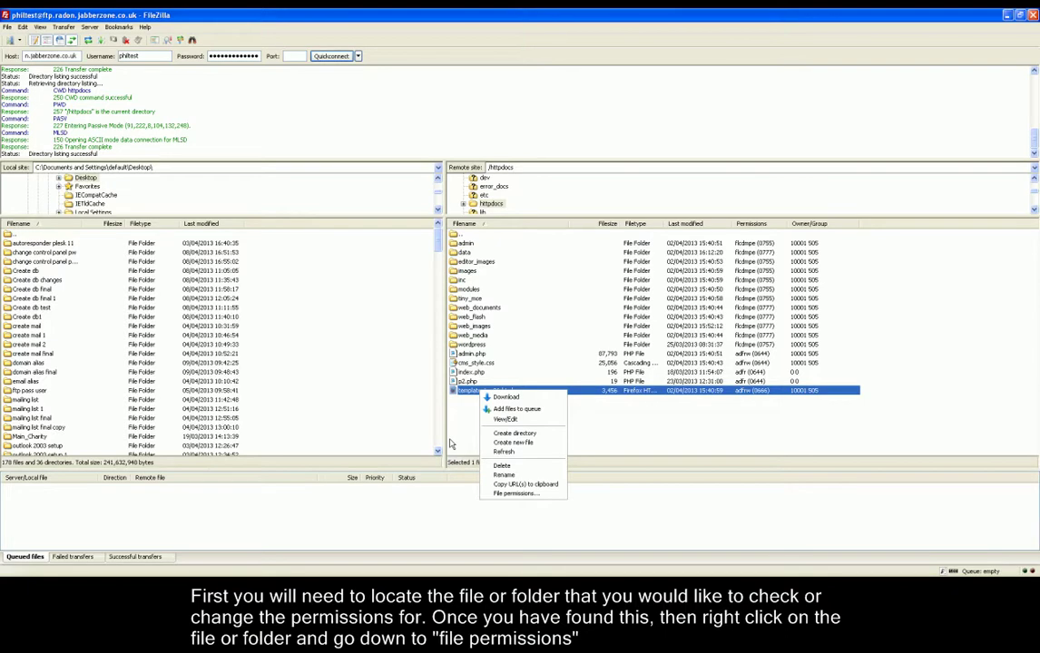
{"action": "left_click", "coordinate": [496, 495]}
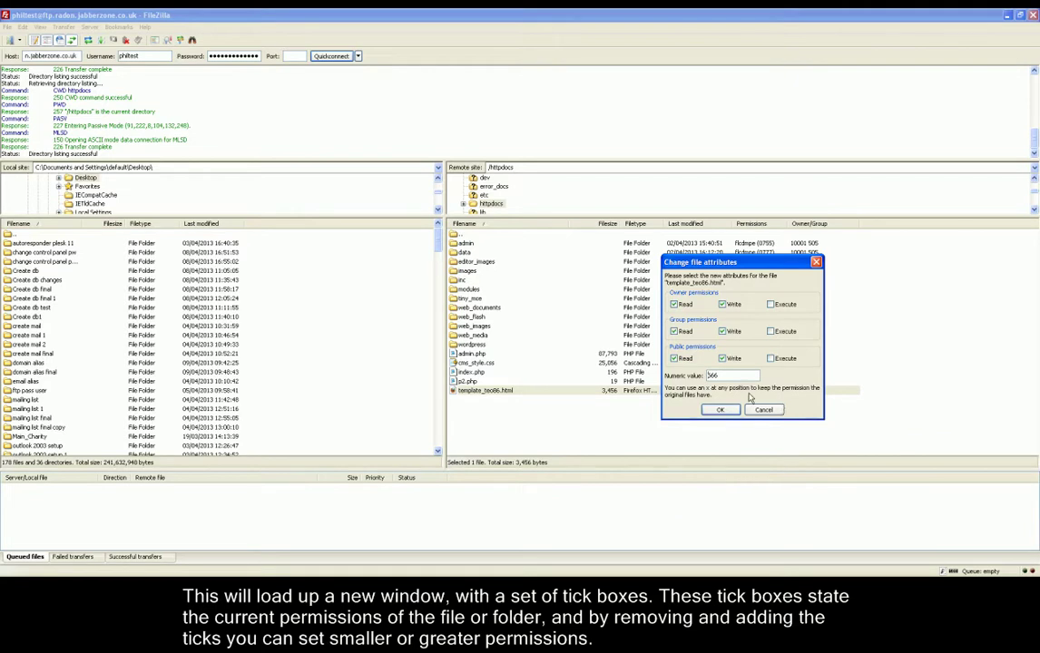
{"action": "double_click", "coordinate": [713, 376]}
{"action": "type", "text": "755"}
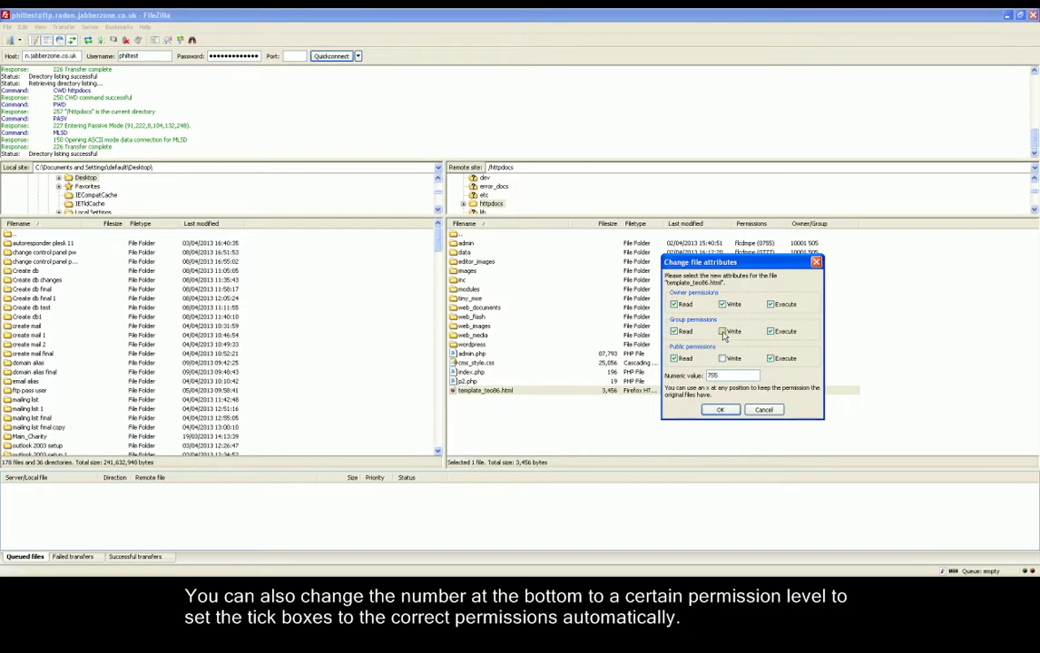
{"action": "left_click", "coordinate": [717, 410]}
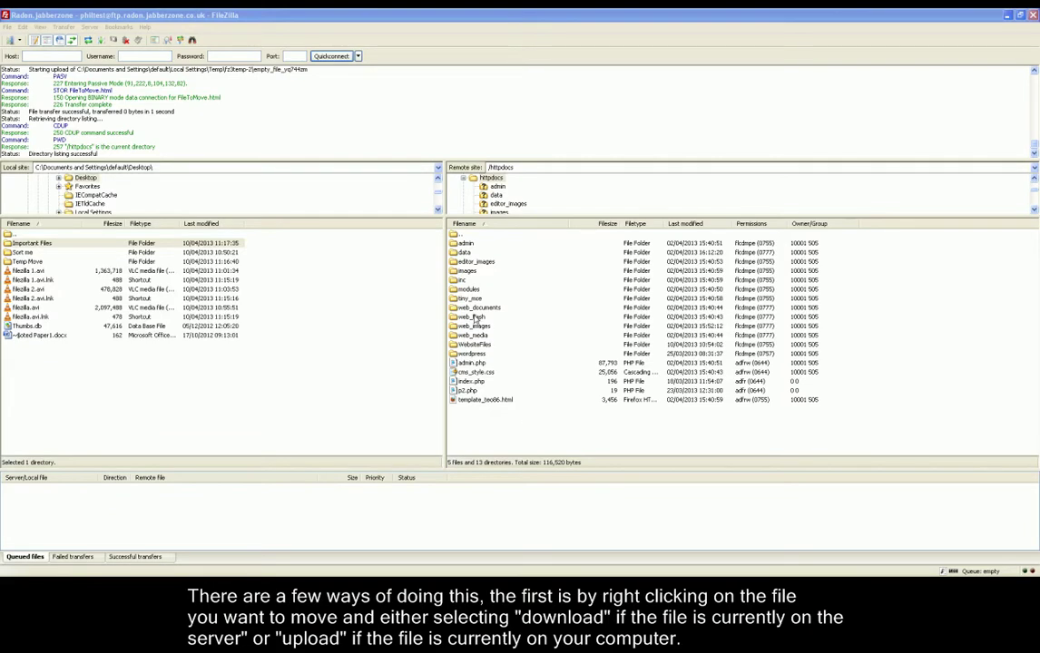
Download the WebsiteFiles folder from httpdocs to the local Desktop, check the copy's contents and return to the Desktop folder.
{"action": "right_click", "coordinate": [478, 347]}
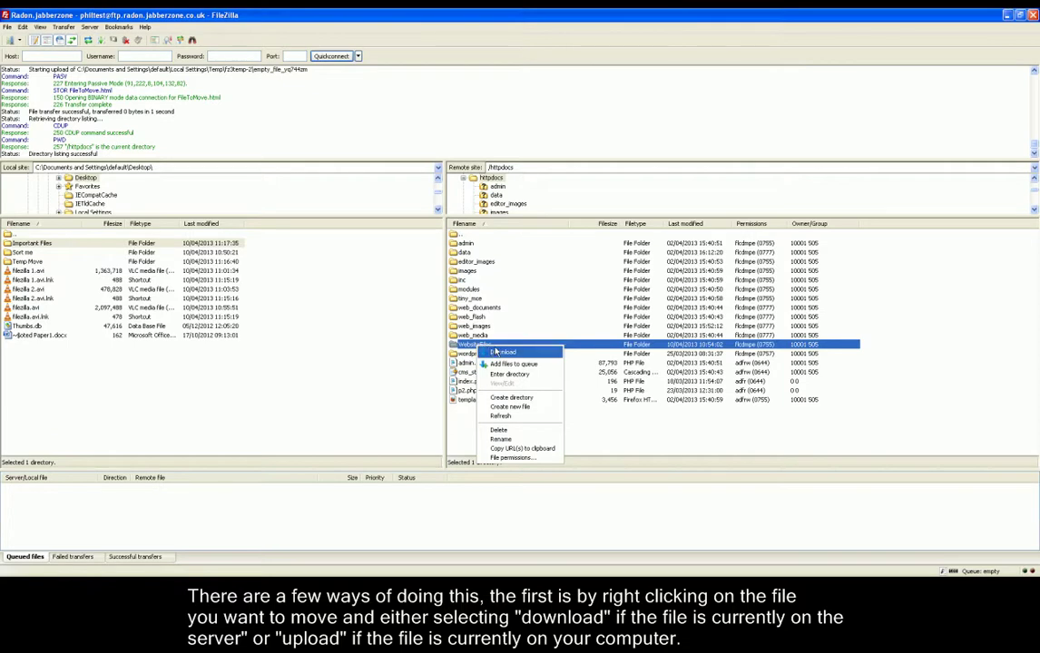
{"action": "left_click", "coordinate": [502, 353]}
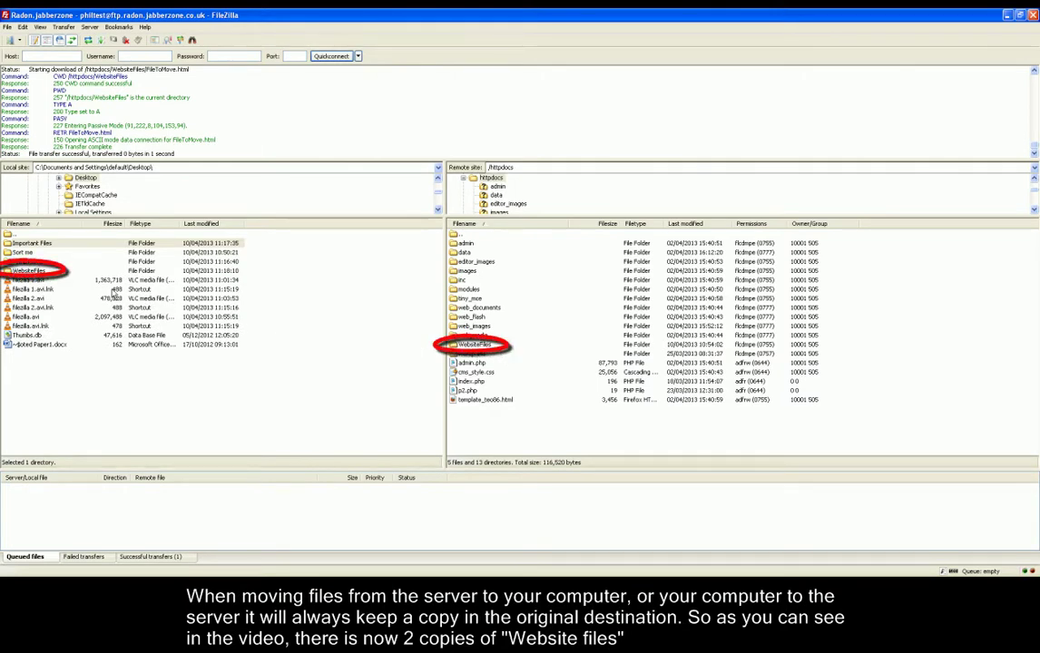
{"action": "left_click", "coordinate": [20, 270]}
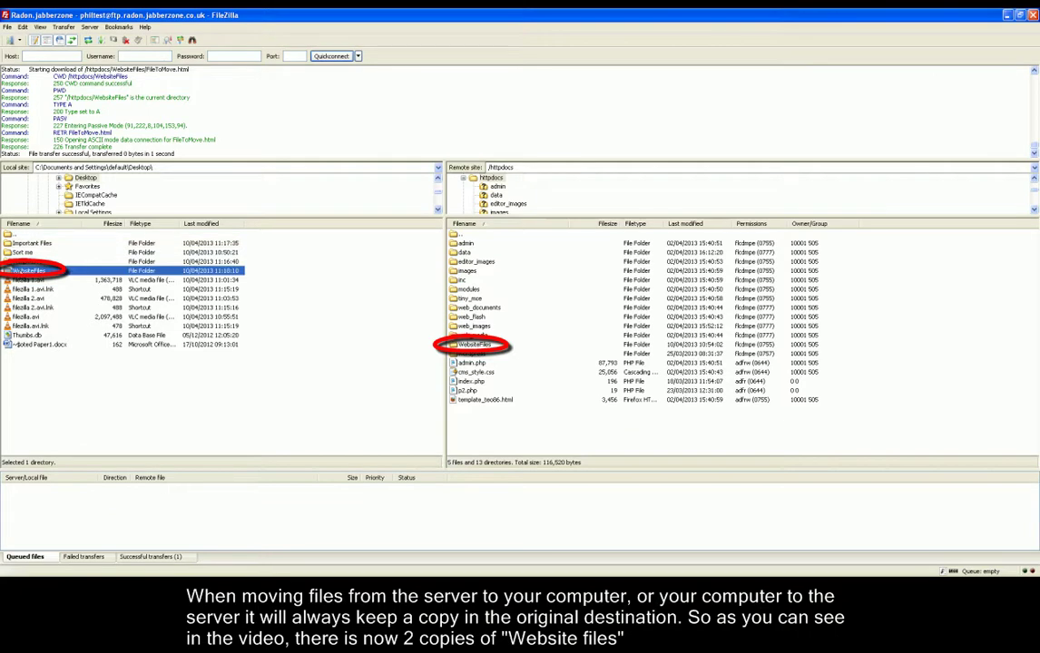
{"action": "double_click", "coordinate": [20, 270]}
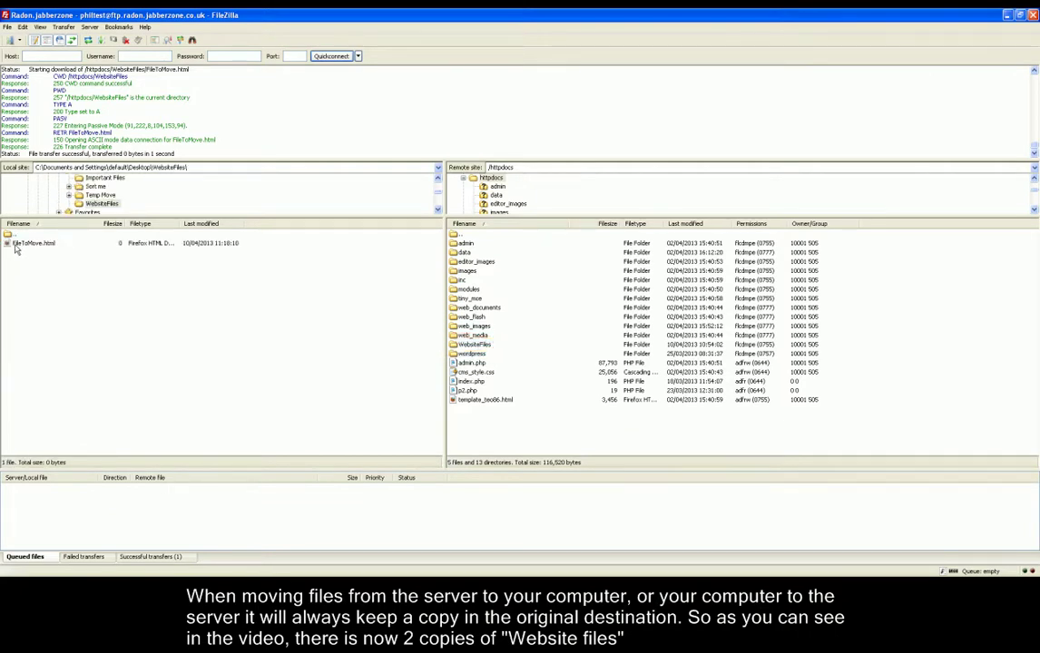
{"action": "double_click", "coordinate": [11, 236]}
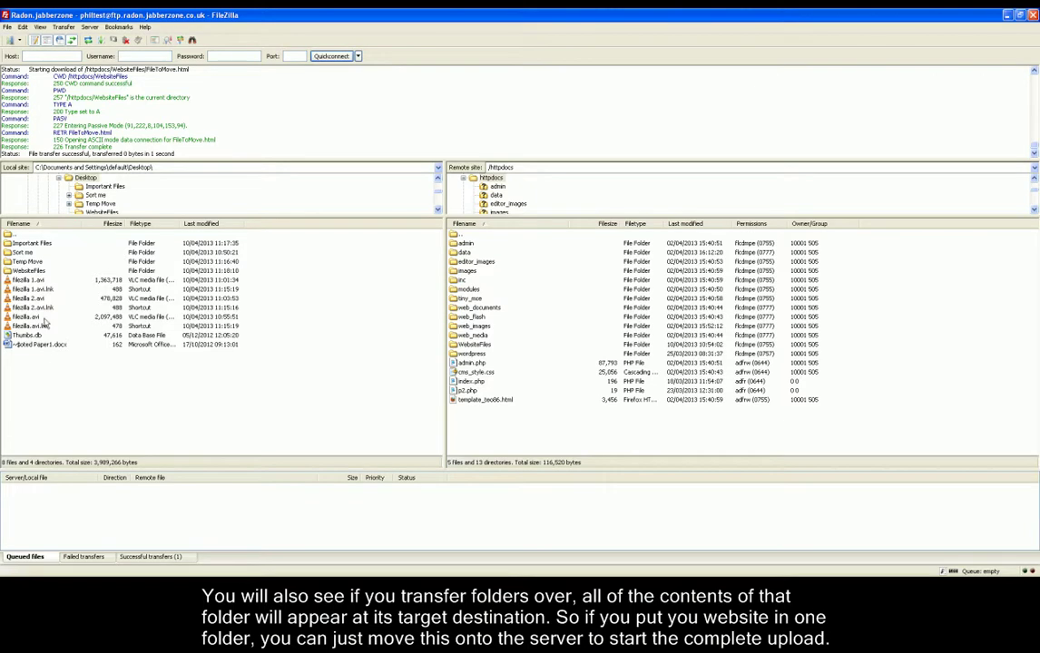
{"action": "left_click", "coordinate": [36, 244]}
{"action": "right_click", "coordinate": [38, 249]}
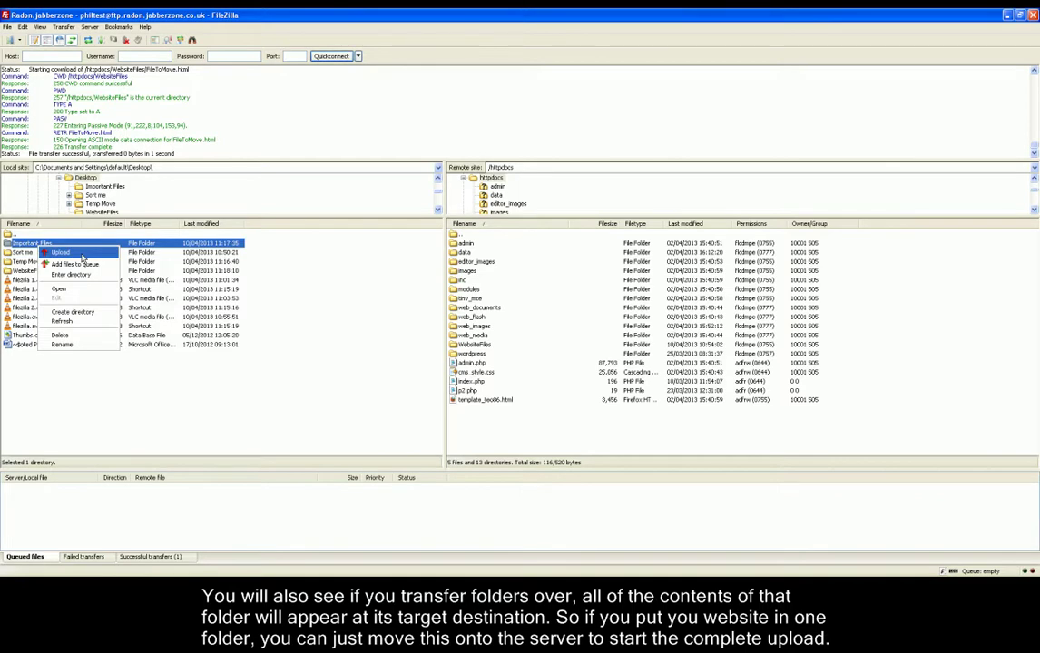
{"action": "left_click", "coordinate": [62, 344]}
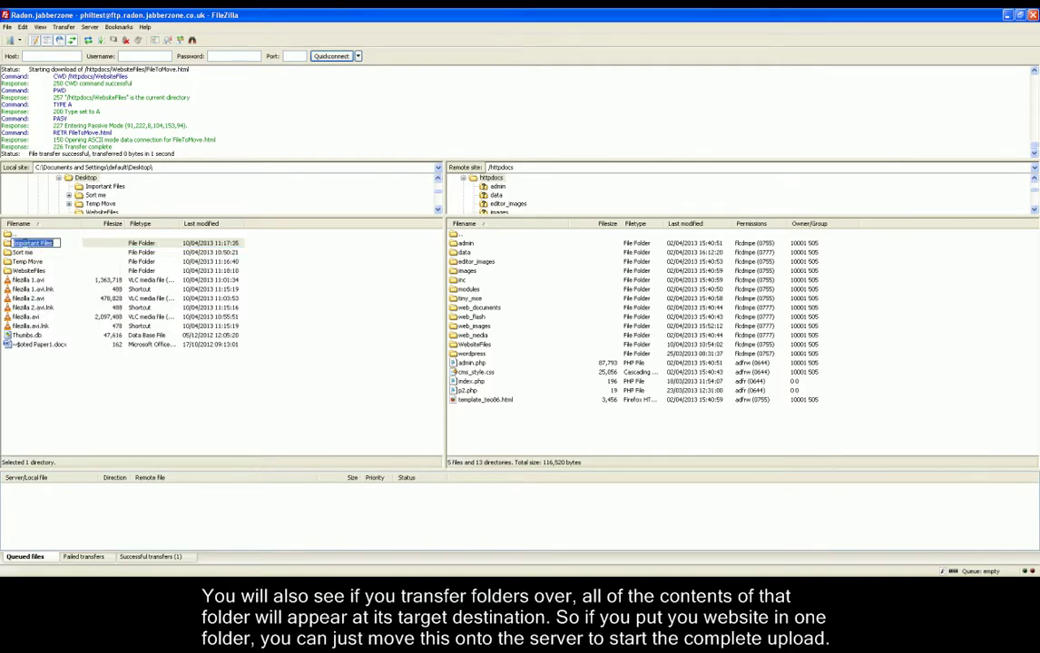
{"action": "left_click", "coordinate": [11, 244]}
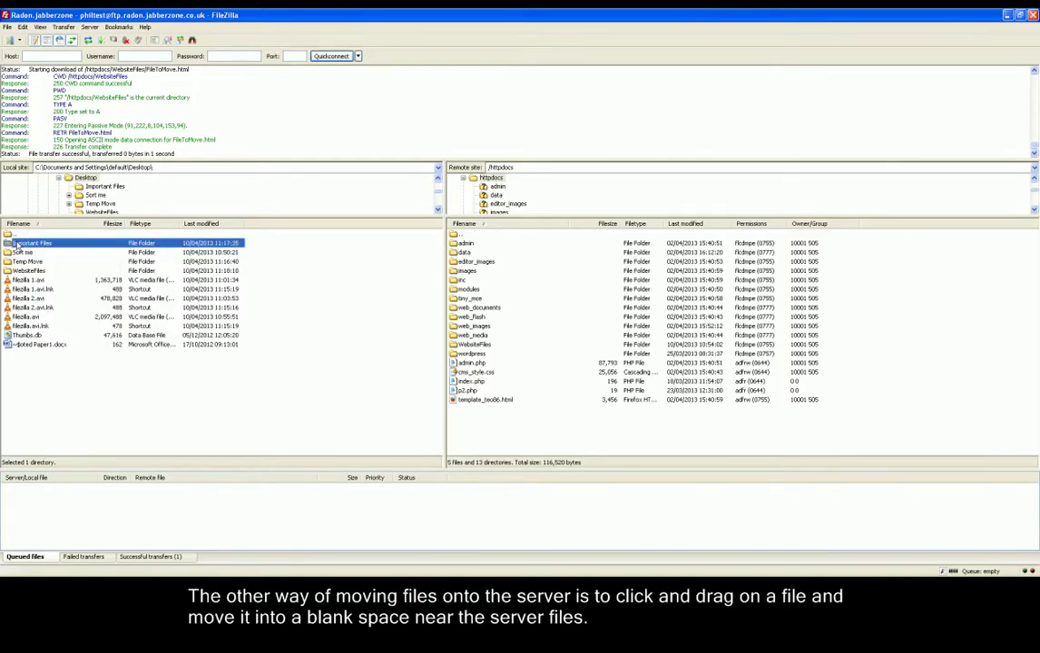
Upload the local Important Files folder to httpdocs, then check the uploaded folder's contents and the list of successful transfers.
{"action": "mouse_move", "coordinate": [32, 246]}
{"action": "left_mouse_down"}
{"action": "mouse_move", "coordinate": [47, 217]}
{"action": "mouse_move", "coordinate": [141, 251]}
{"action": "mouse_move", "coordinate": [283, 334]}
{"action": "mouse_move", "coordinate": [521, 431]}
{"action": "left_mouse_up"}
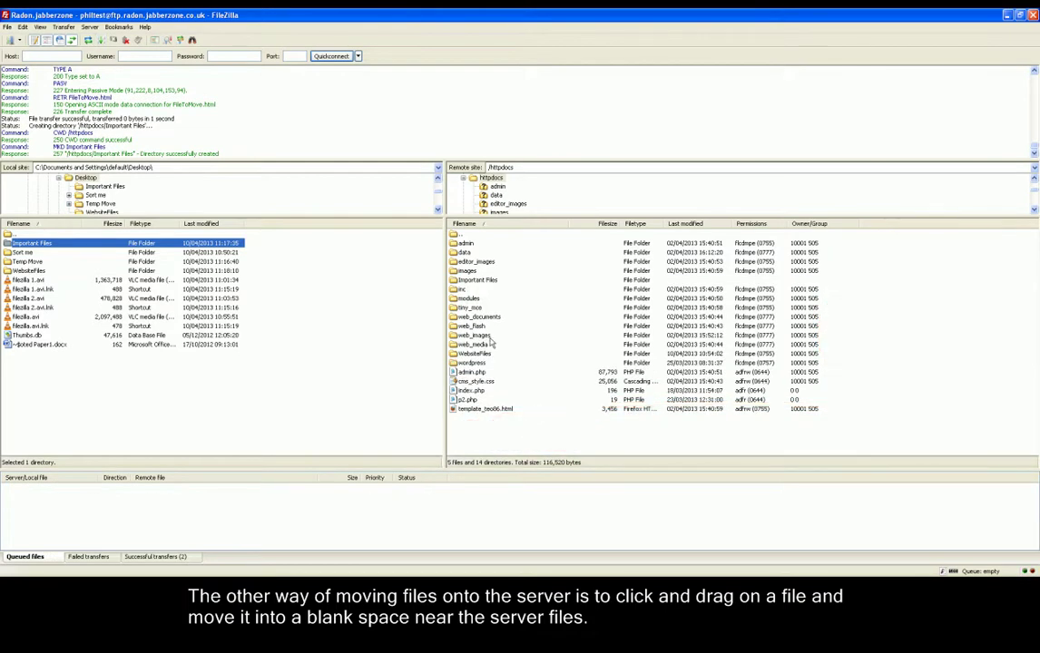
{"action": "double_click", "coordinate": [480, 282]}
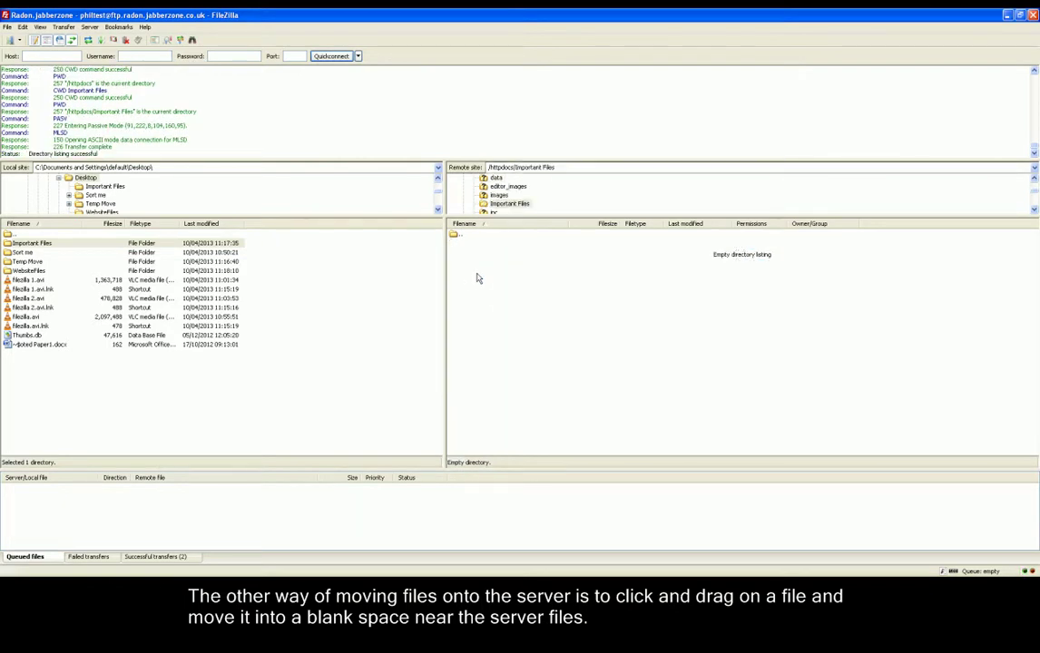
{"action": "double_click", "coordinate": [458, 237]}
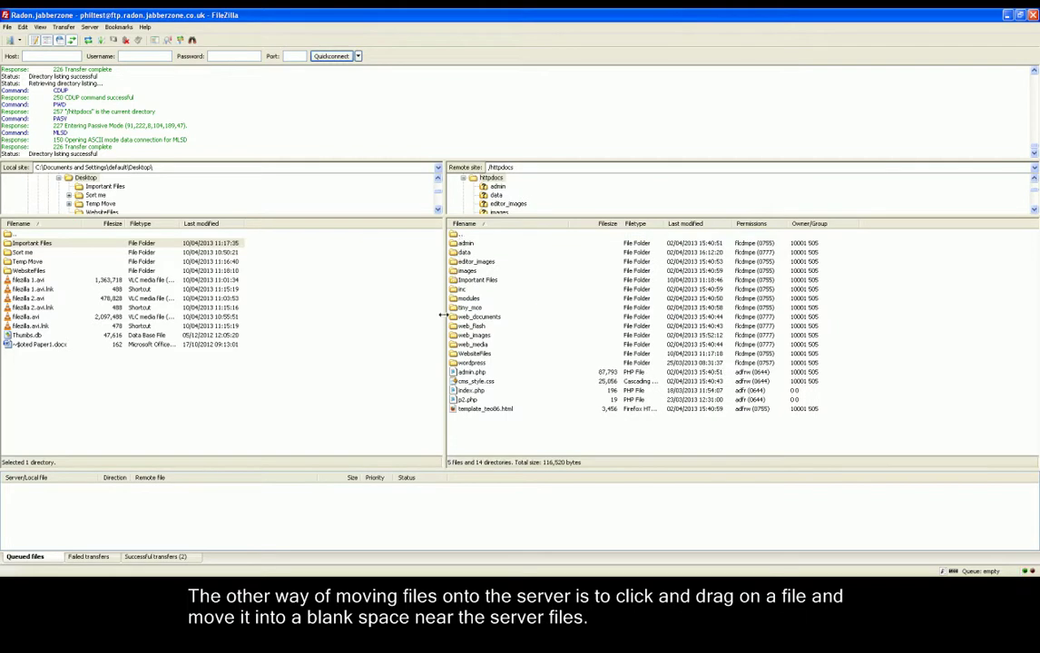
{"action": "left_click", "coordinate": [156, 558]}
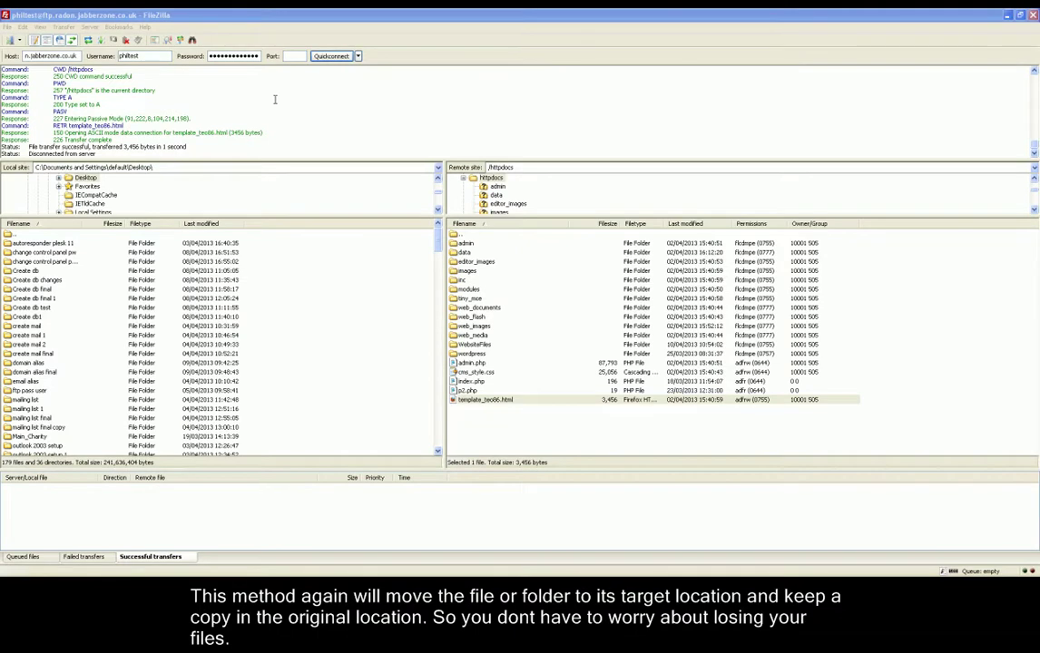
Create a new site entry named Radon.jabberzone in the Site Manager.
{"action": "left_click", "coordinate": [9, 29]}
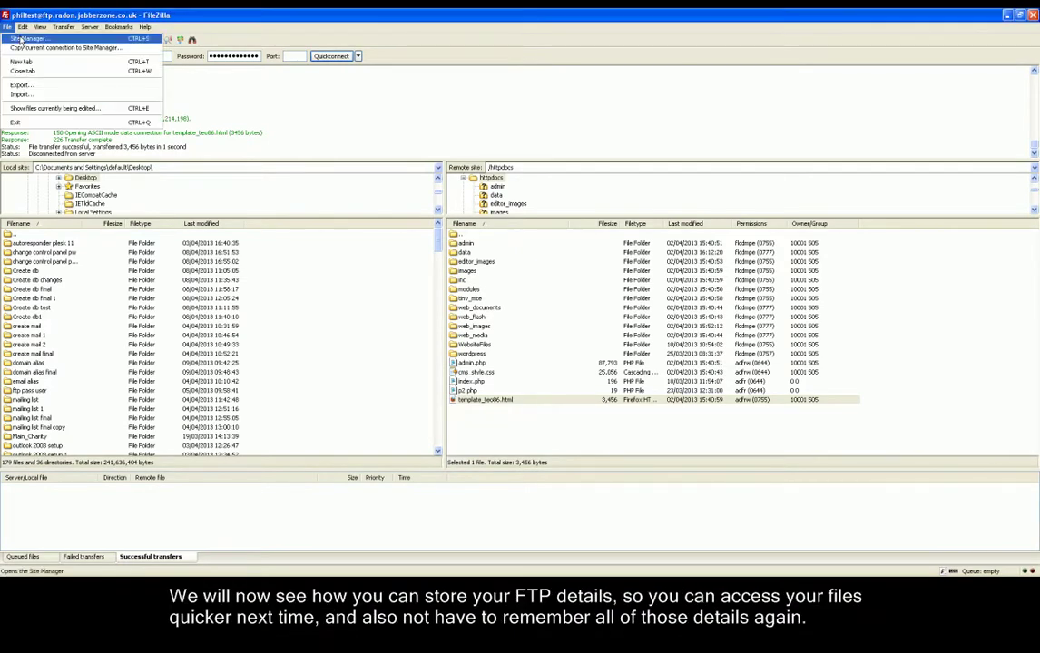
{"action": "left_click", "coordinate": [29, 38]}
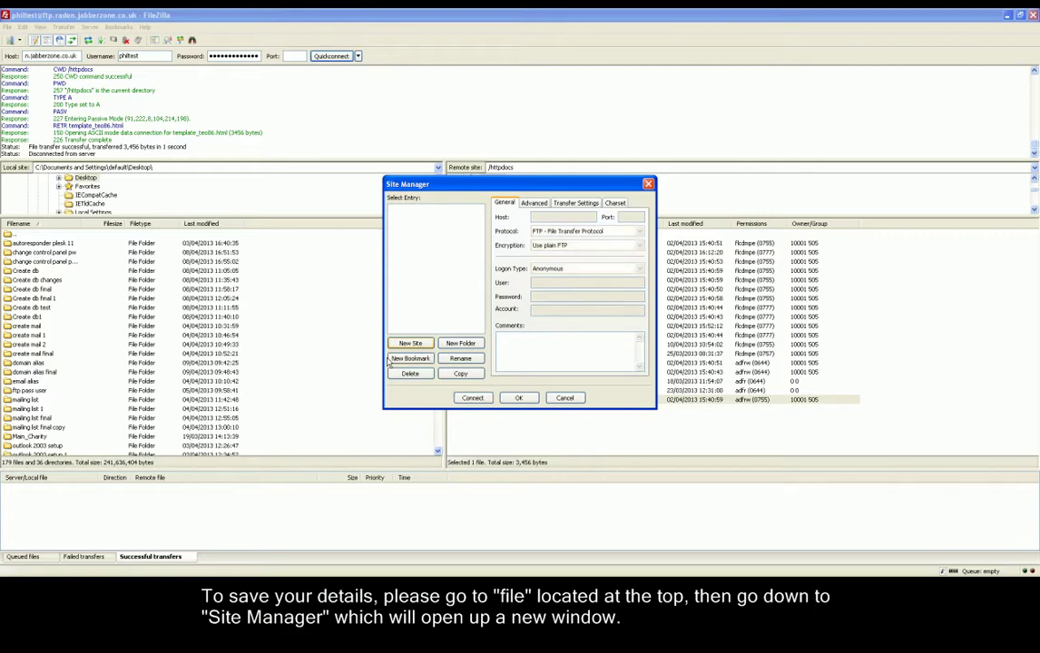
{"action": "type", "text": "Ra"}
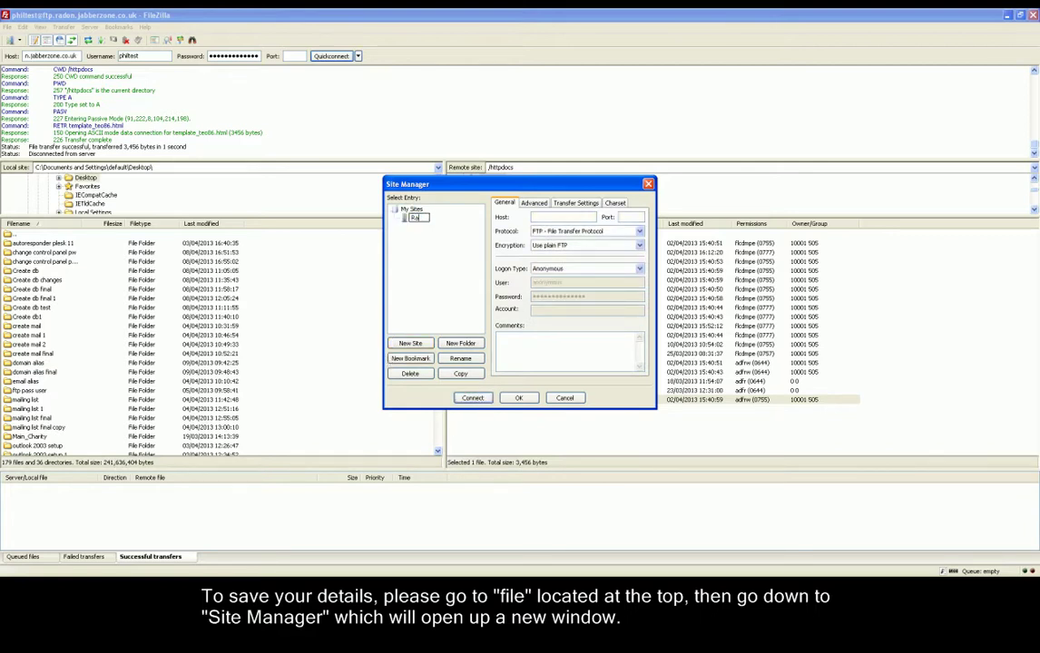
{"action": "type", "text": "don.jabberzone"}
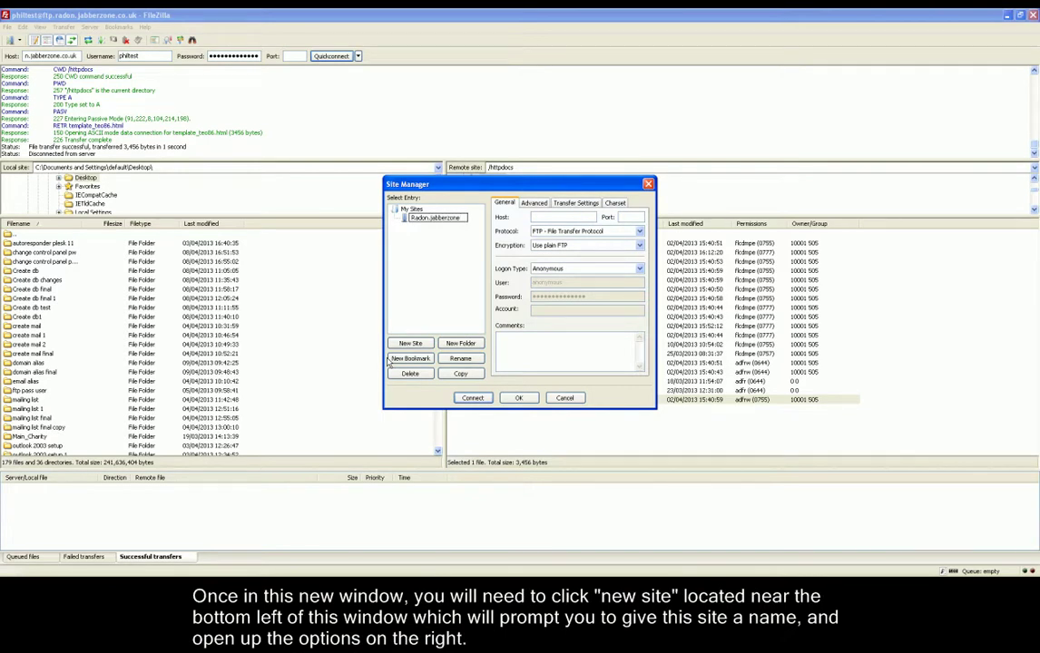
Set the new site's host to ftp.radon.jabberzone.co.uk and its port to 21.
{"action": "left_click", "coordinate": [548, 217]}
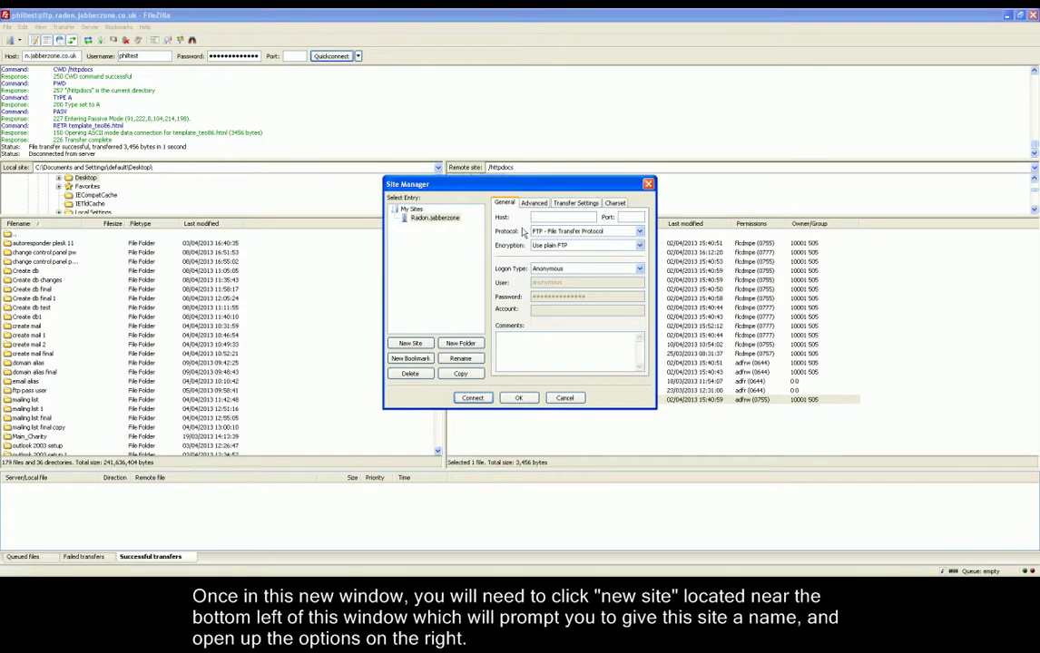
{"action": "type", "text": "ftp"}
{"action": "type", "text": ".rado"}
{"action": "type", "text": "n.jabber"}
{"action": "type", "text": "zone.co.uk"}
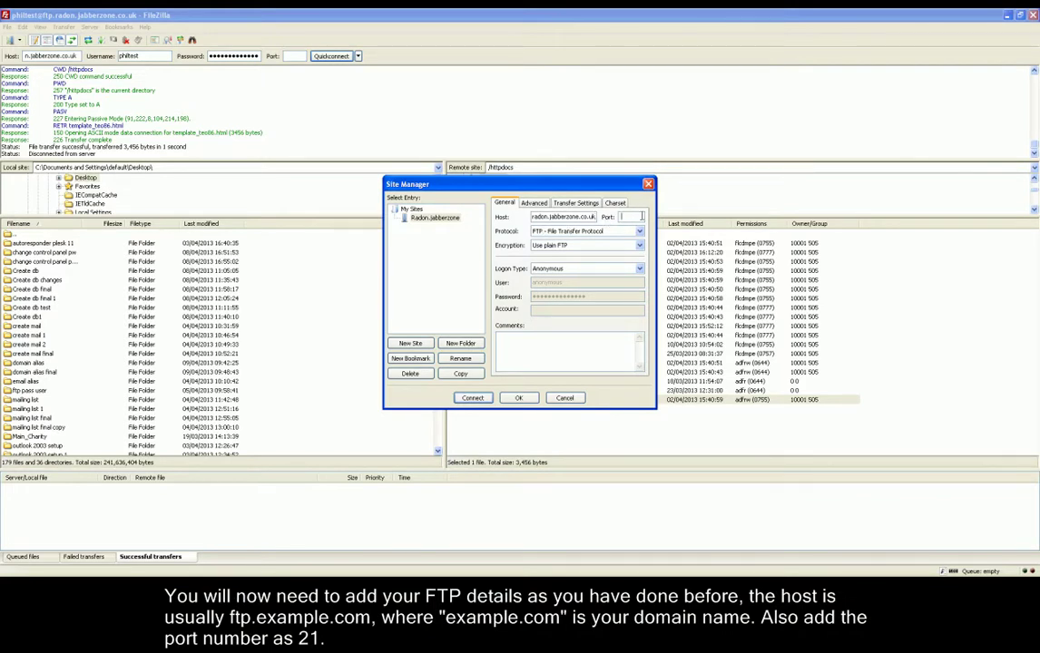
{"action": "type", "text": "21"}
Set the site's protocol to FTP - File Transfer Protocol, encryption to Use plain FTP and logon type to Normal.
{"action": "left_click", "coordinate": [640, 231]}
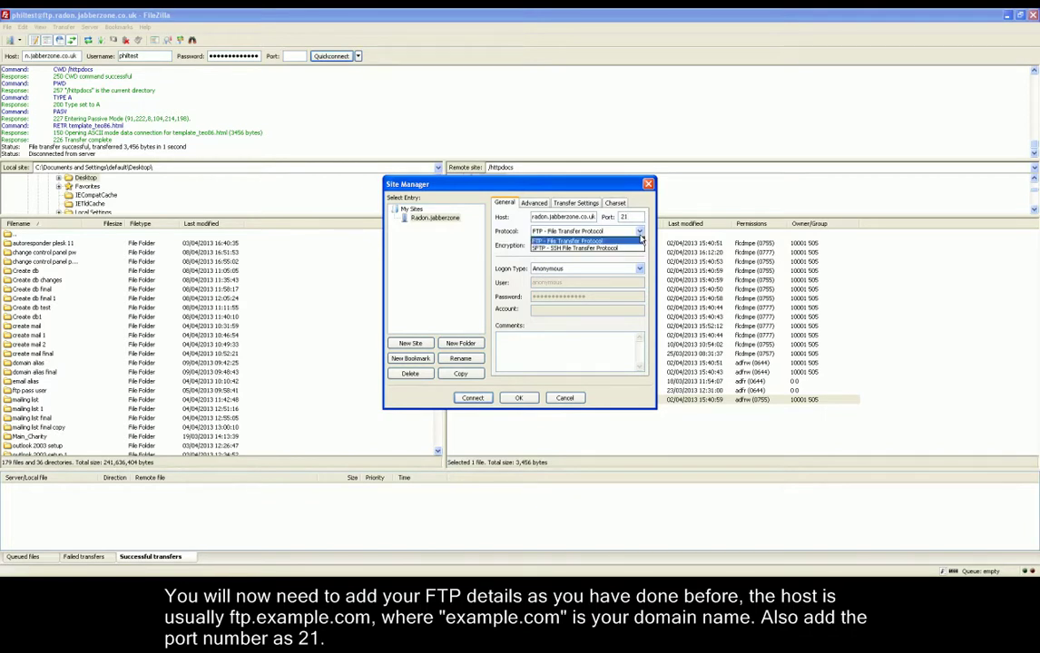
{"action": "left_click", "coordinate": [630, 240]}
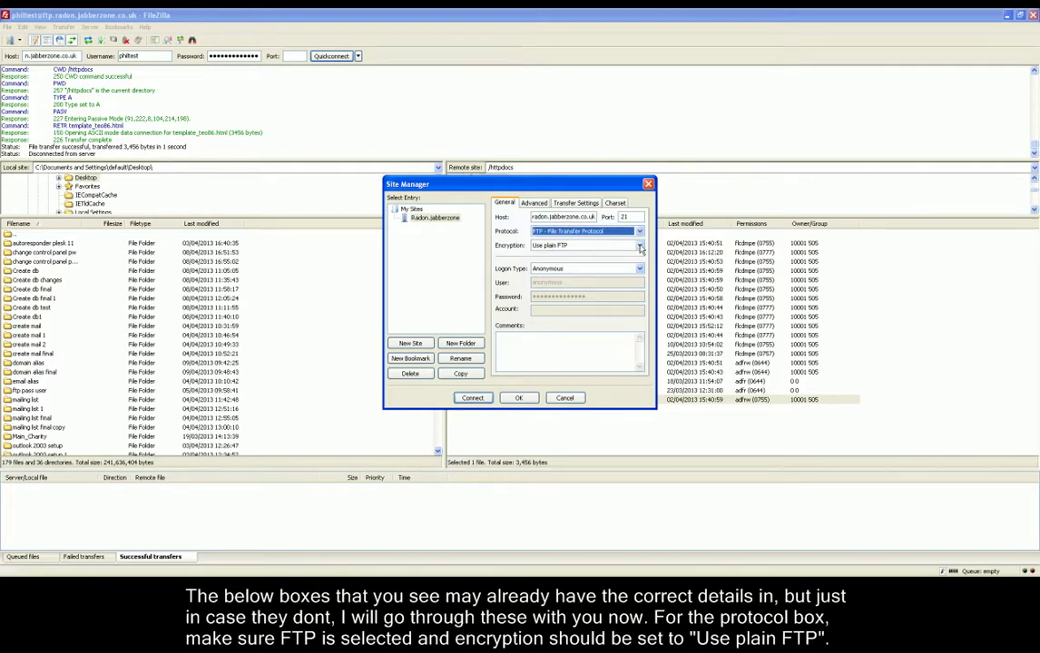
{"action": "left_click", "coordinate": [639, 246]}
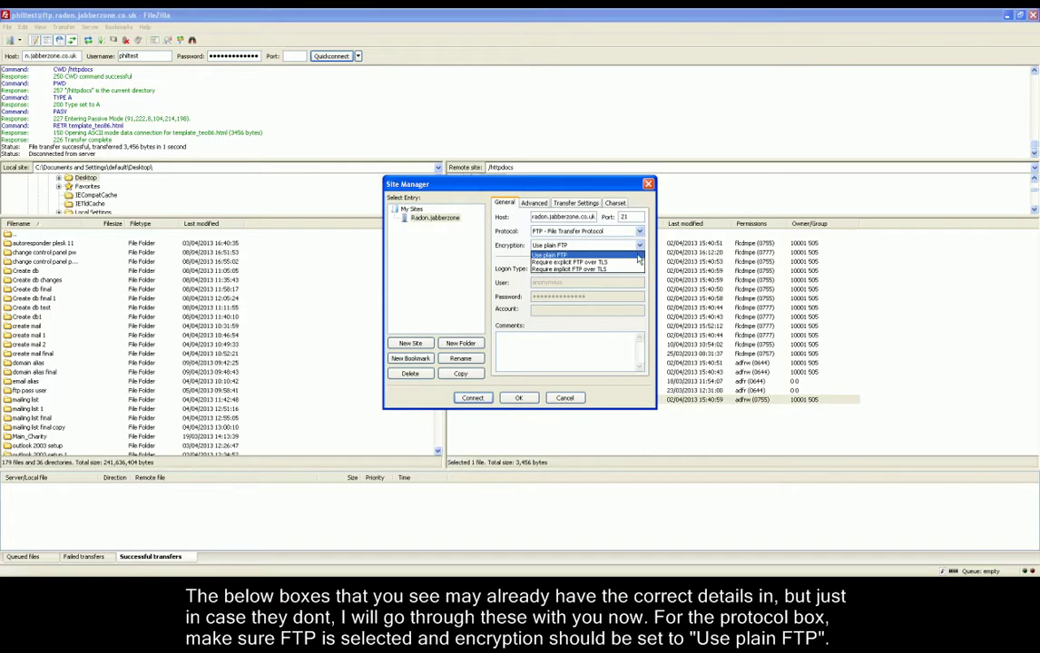
{"action": "left_click", "coordinate": [639, 258]}
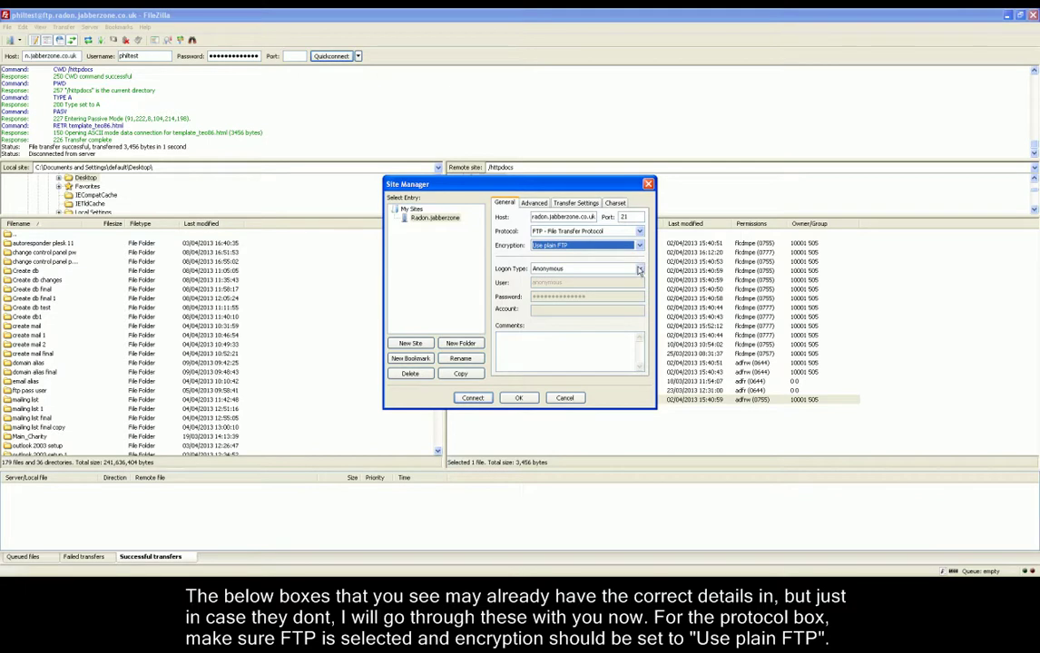
{"action": "left_click", "coordinate": [639, 269]}
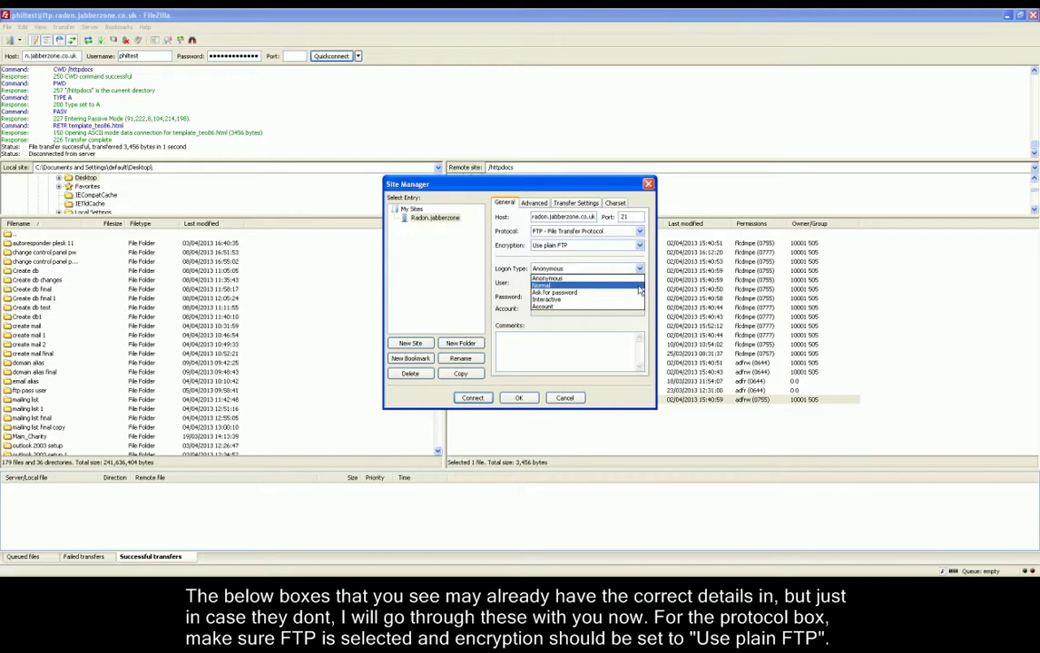
{"action": "left_click", "coordinate": [639, 288]}
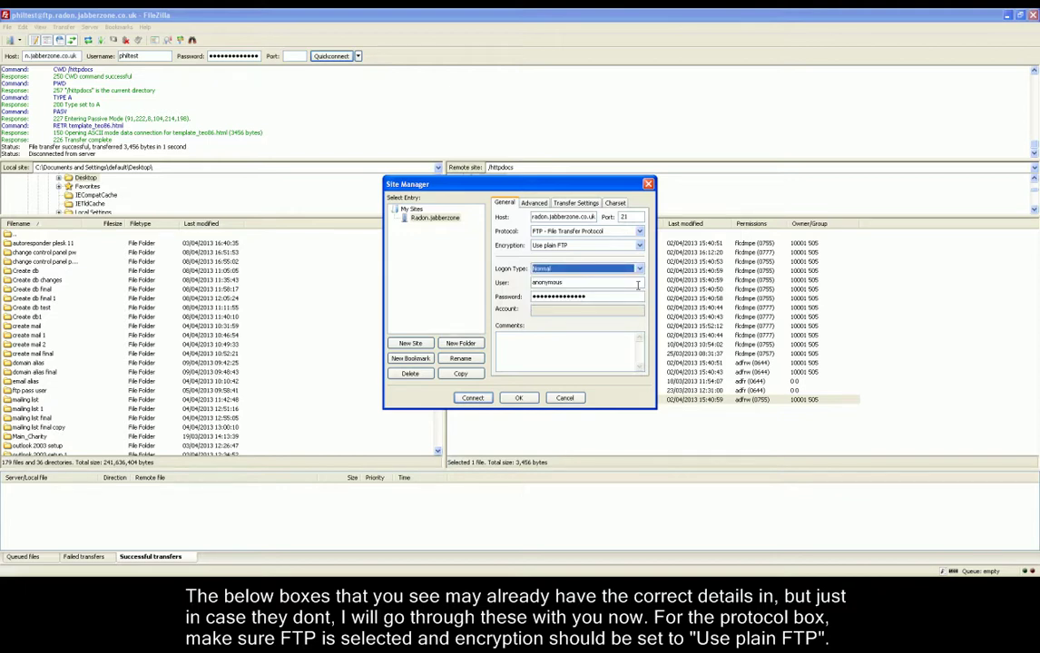
Enter the FTP username and account password for the Radon.jabberzone site and save the entry.
{"action": "left_click", "coordinate": [560, 282]}
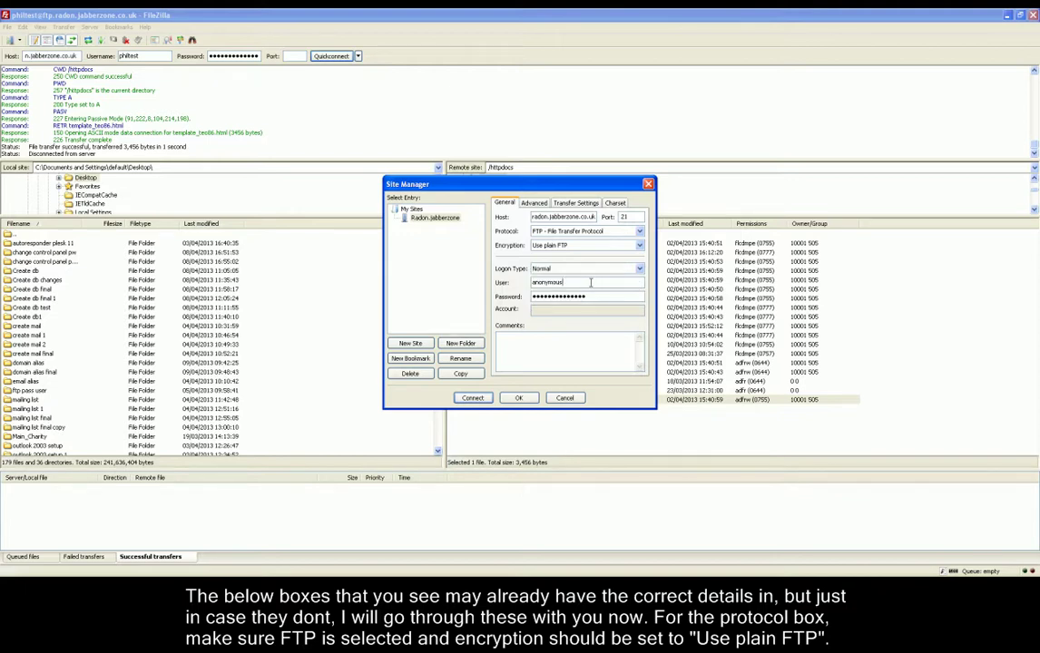
{"action": "double_click", "coordinate": [560, 282]}
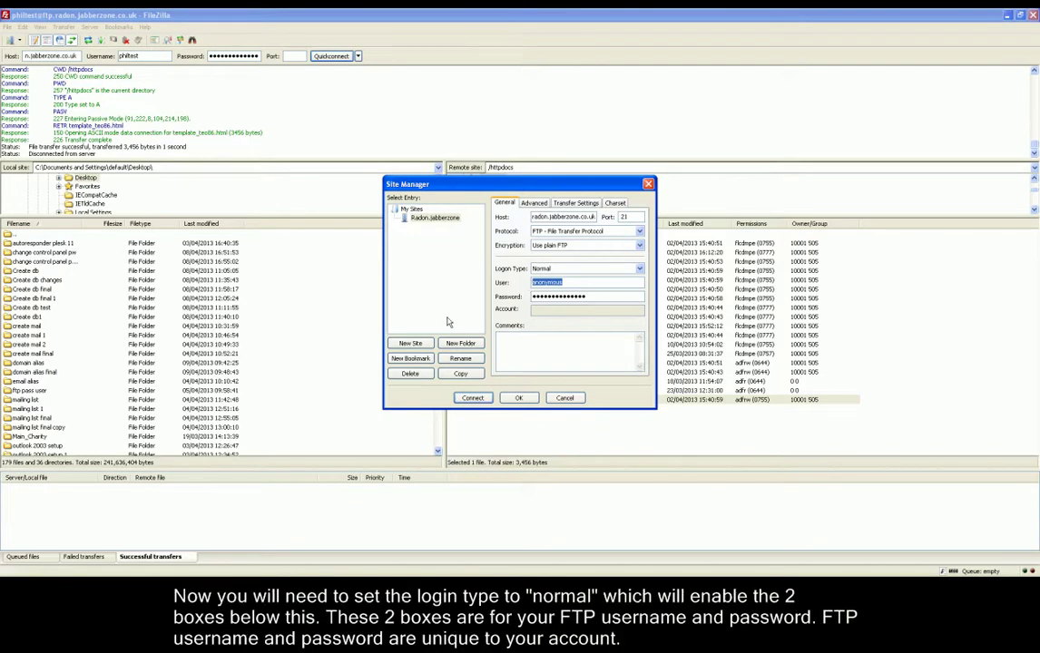
{"action": "type", "text": "philtest"}
{"action": "left_click_drag", "start_coordinate": [581, 297], "coordinate": [519, 296]}
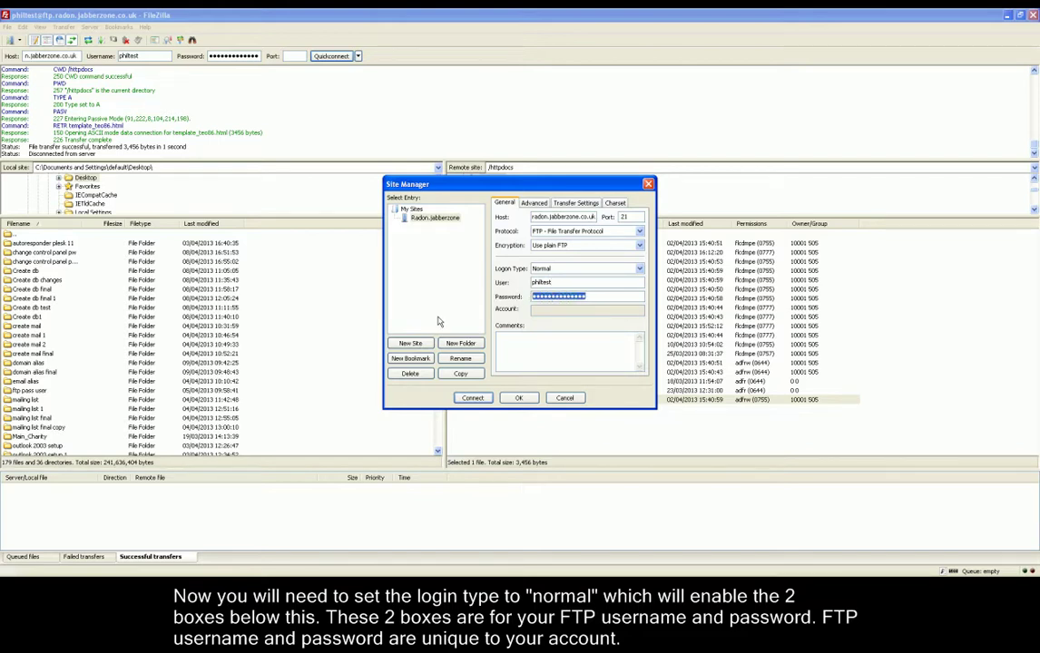
{"action": "type", "text": "****************"}
{"action": "left_click", "coordinate": [513, 399]}
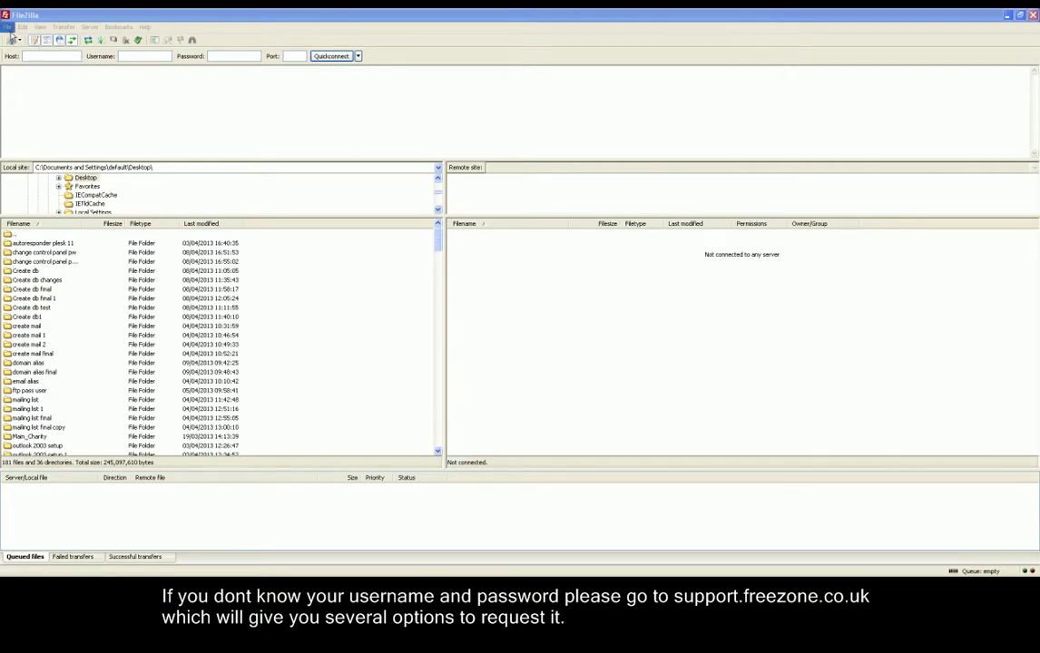
Connect to the saved Radon.jabberzone site through the Site Manager, then reconnect from the saved-sites shortcut, aborting the previous connection in the current tab.
{"action": "left_click", "coordinate": [7, 27]}
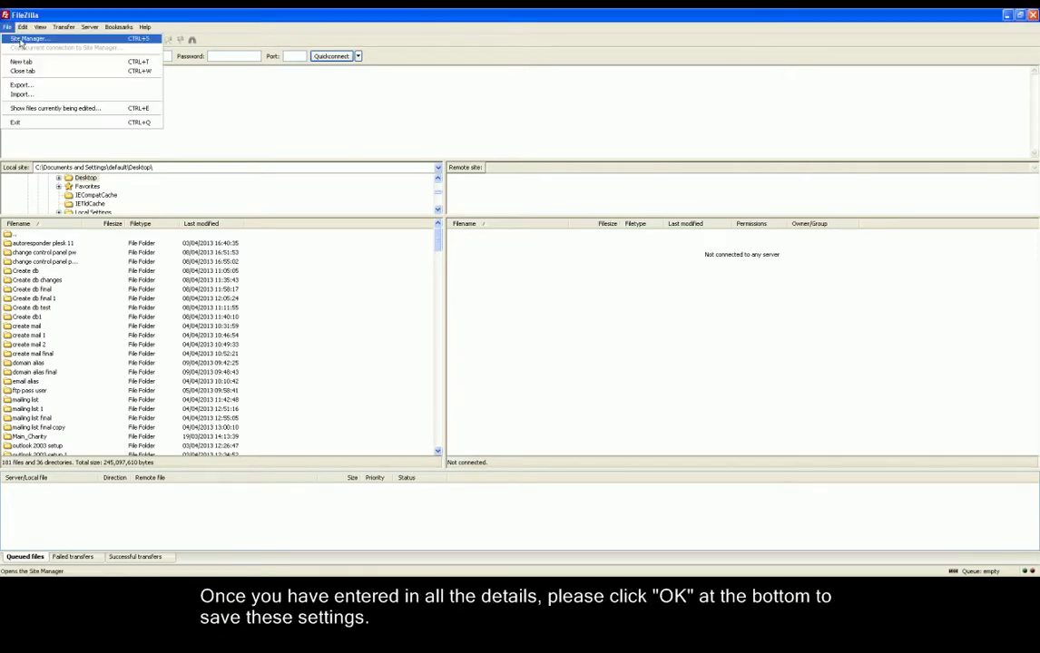
{"action": "left_click", "coordinate": [21, 43]}
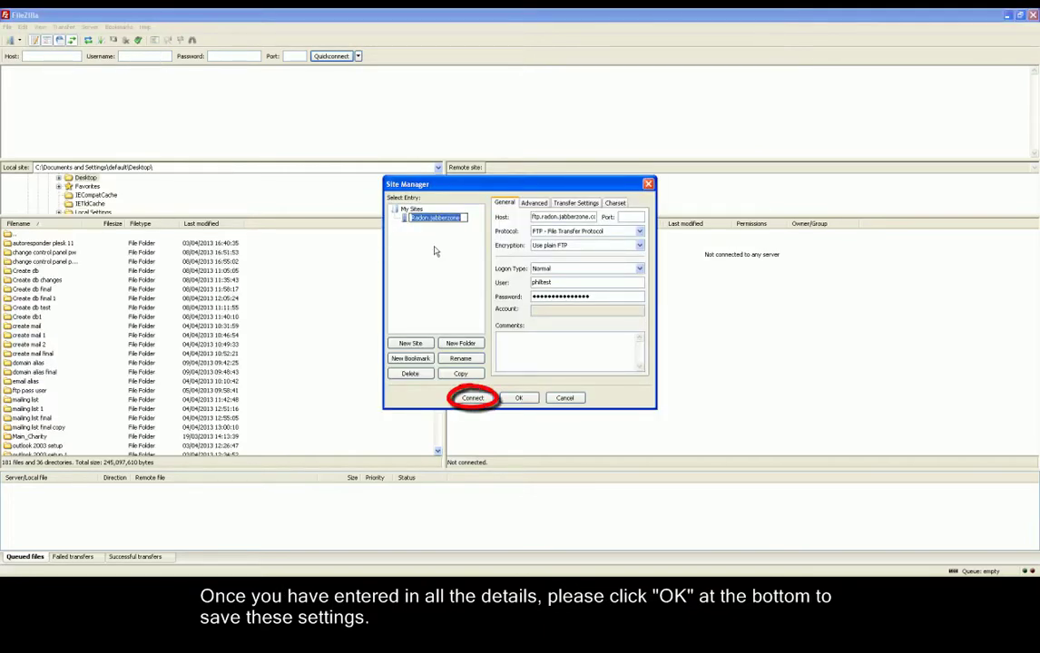
{"action": "left_click", "coordinate": [472, 400]}
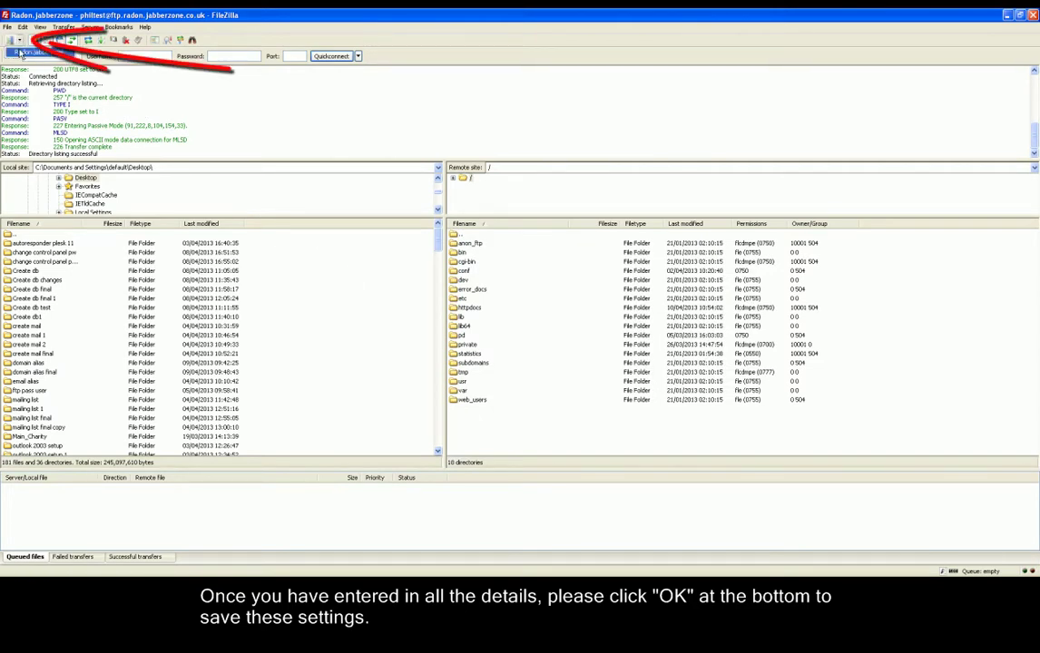
{"action": "left_click", "coordinate": [12, 41]}
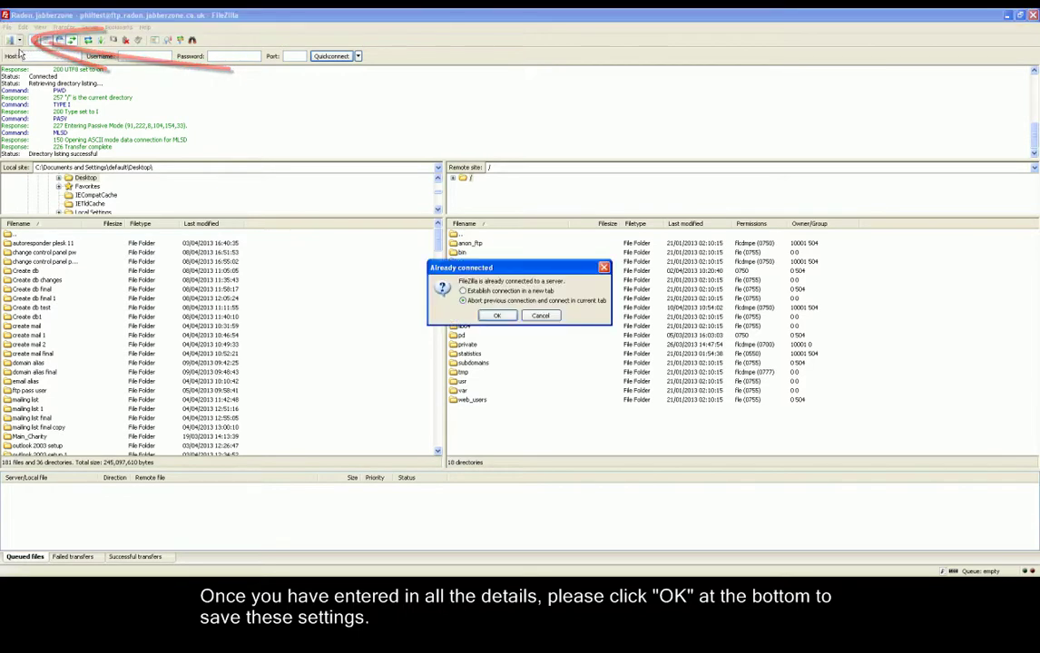
{"action": "left_click", "coordinate": [497, 316]}
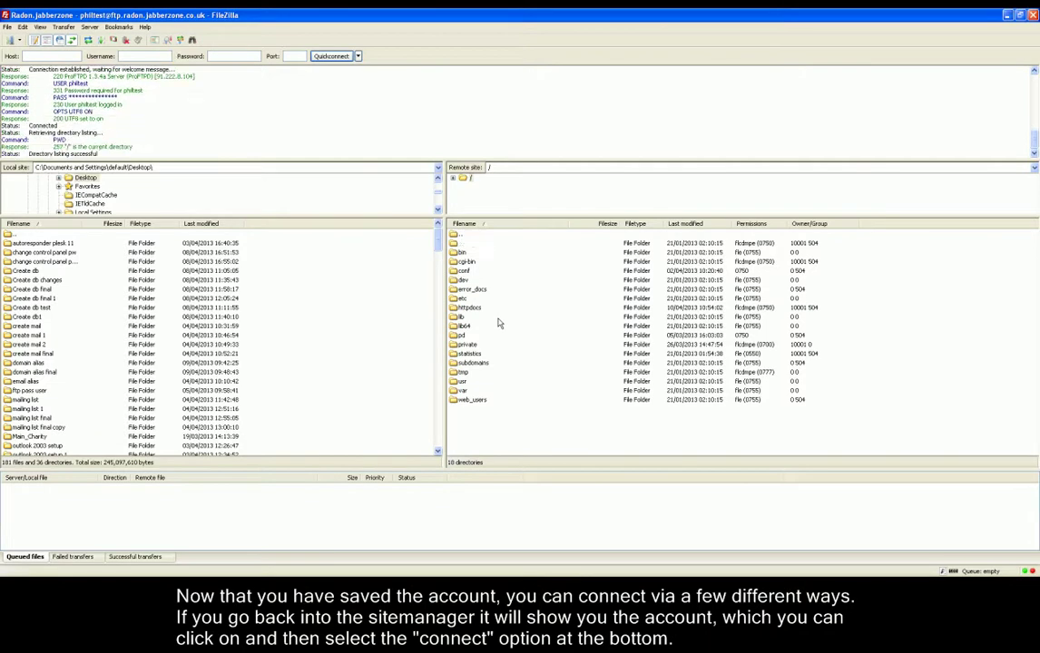